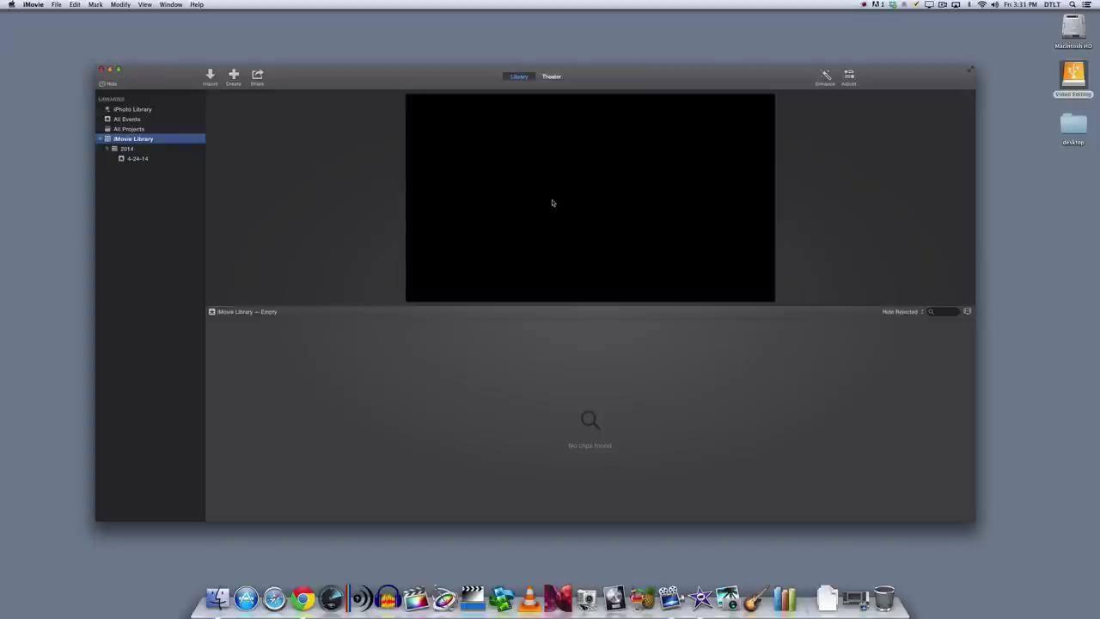
# - Check the iMovie version information, then close the About window
pyautogui.click(33, 5)
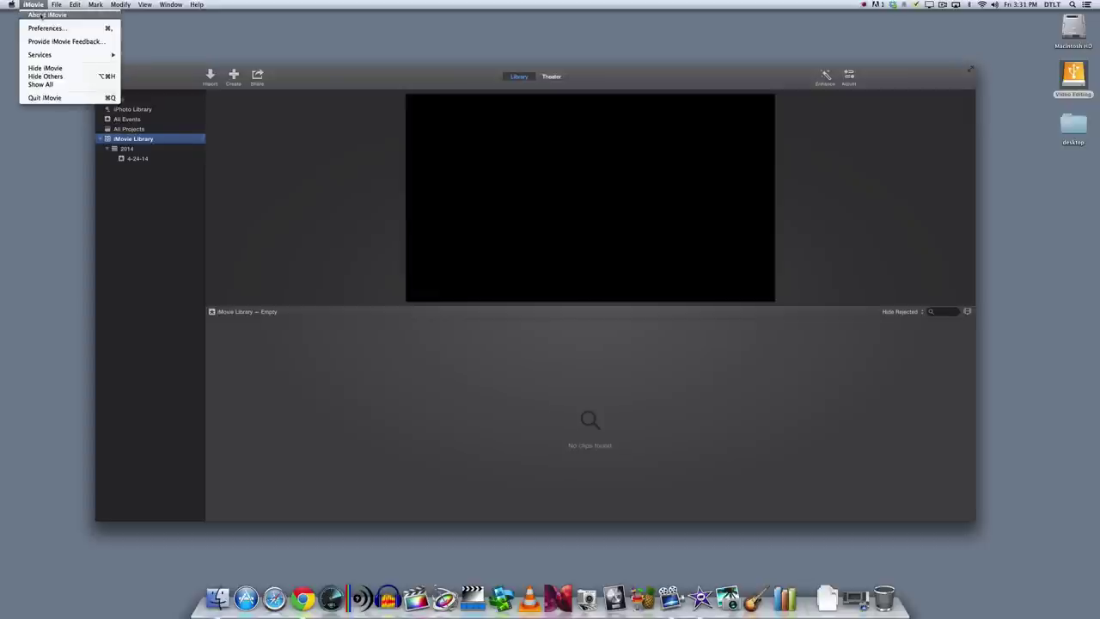
pyautogui.click(45, 14)
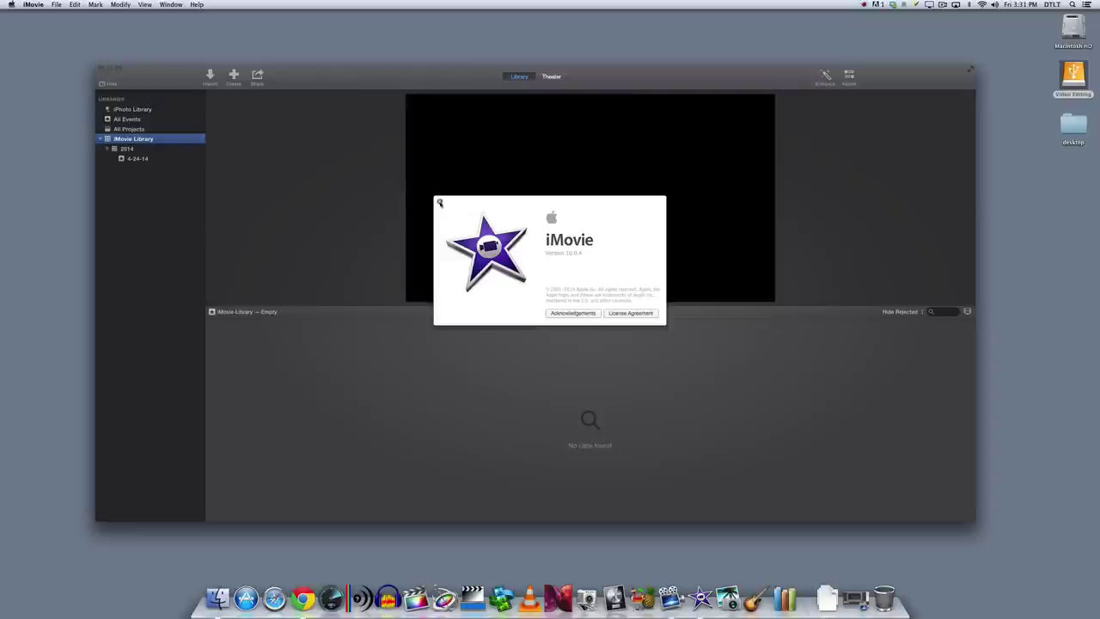
pyautogui.click(439, 201)
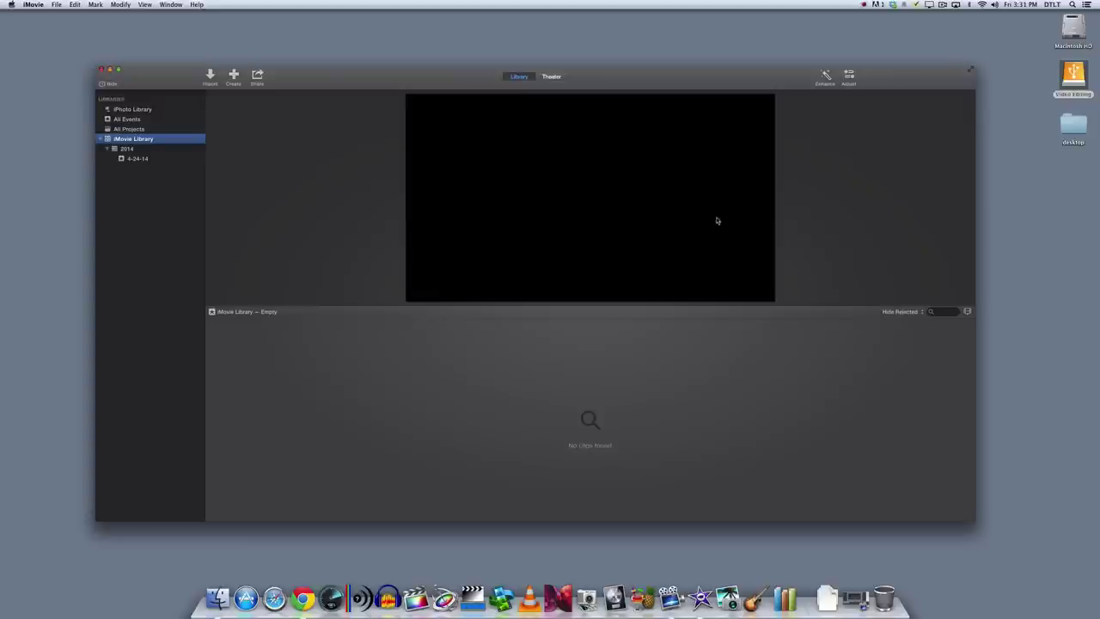
# - Inspect the contents of the Video Editing drive in Finder, then close its window
pyautogui.click(1074, 77)
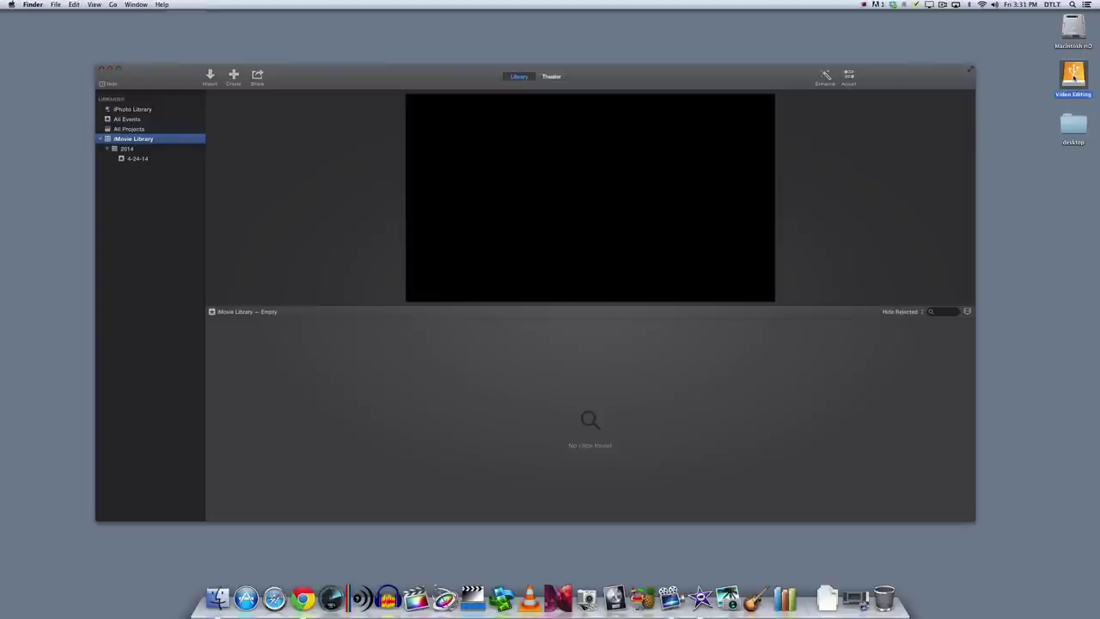
pyautogui.doubleClick(1073, 76)
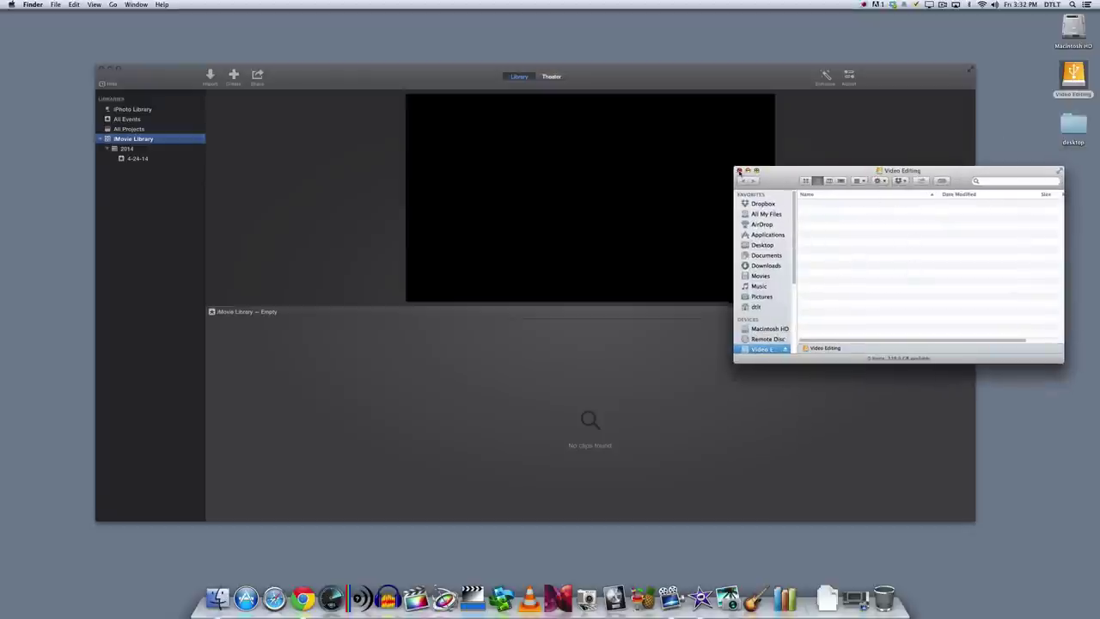
pyautogui.click(739, 171)
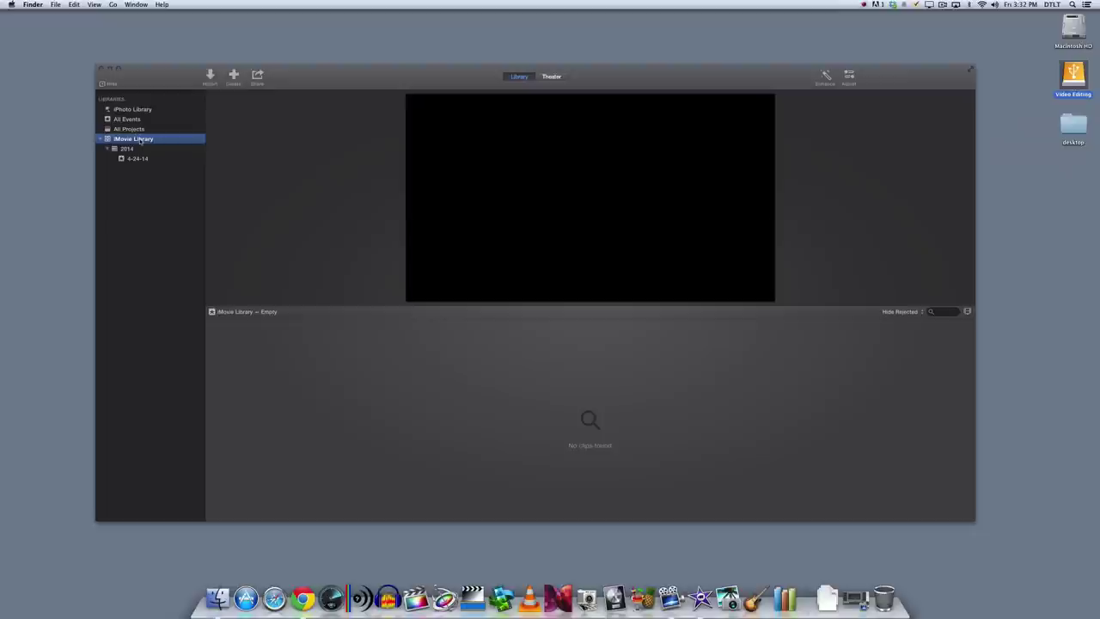
# - Start a new iMovie library and give it the owner's name
pyautogui.click(146, 78)
pyautogui.click(55, 5)
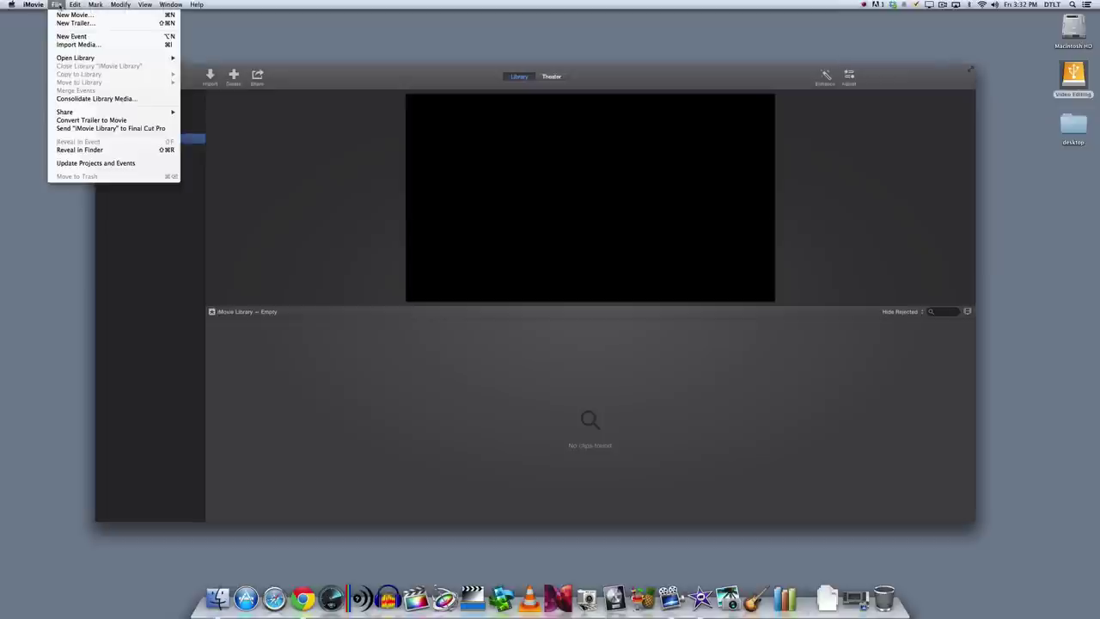
pyautogui.moveTo(86, 61)
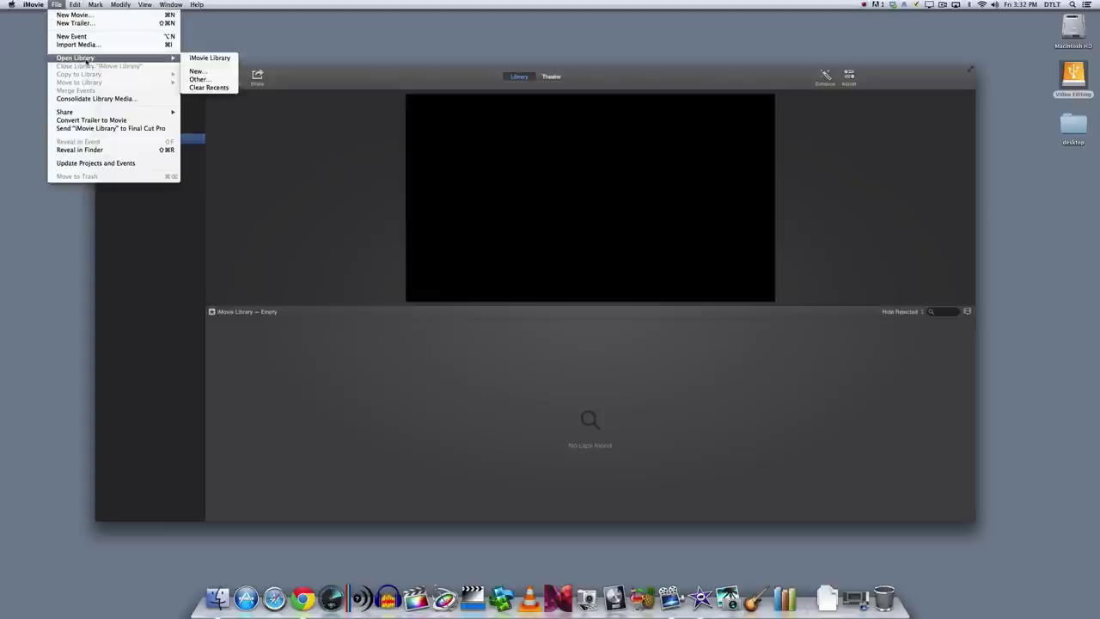
pyautogui.click(204, 72)
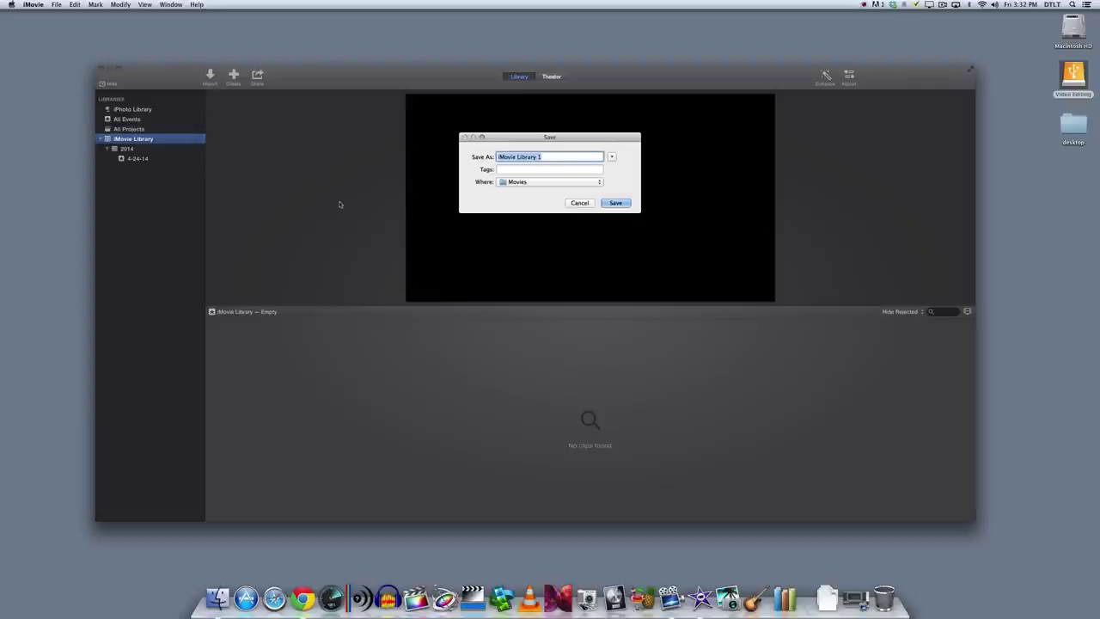
pyautogui.write('Andys iMovie Library')
# - Save the new library onto the Video Editing drive and confirm its creation
pyautogui.click(531, 183)
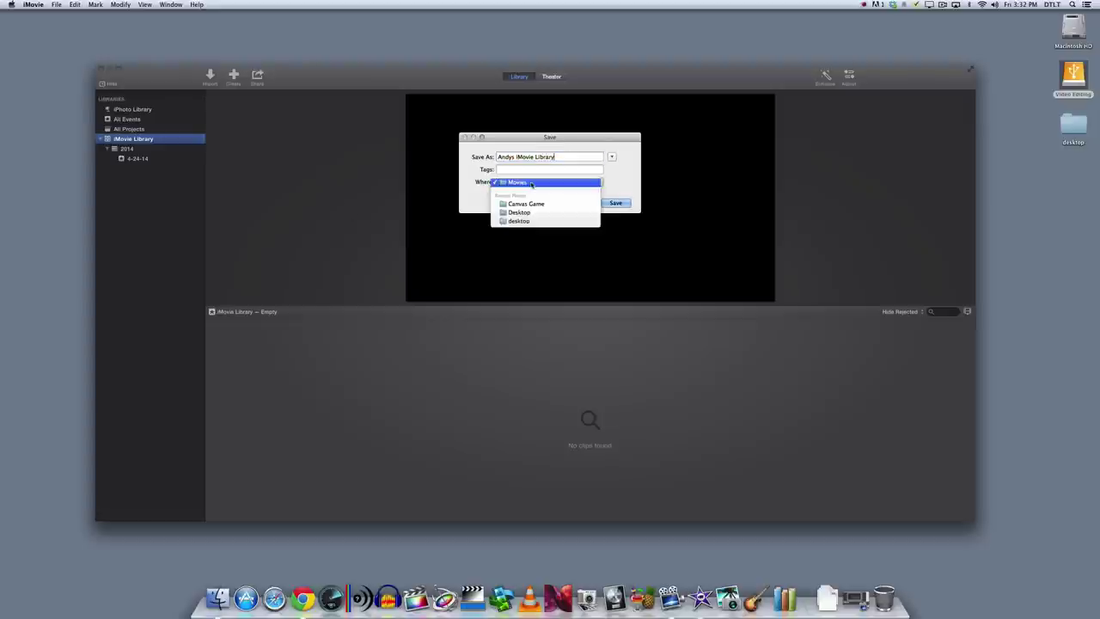
pyautogui.click(531, 183)
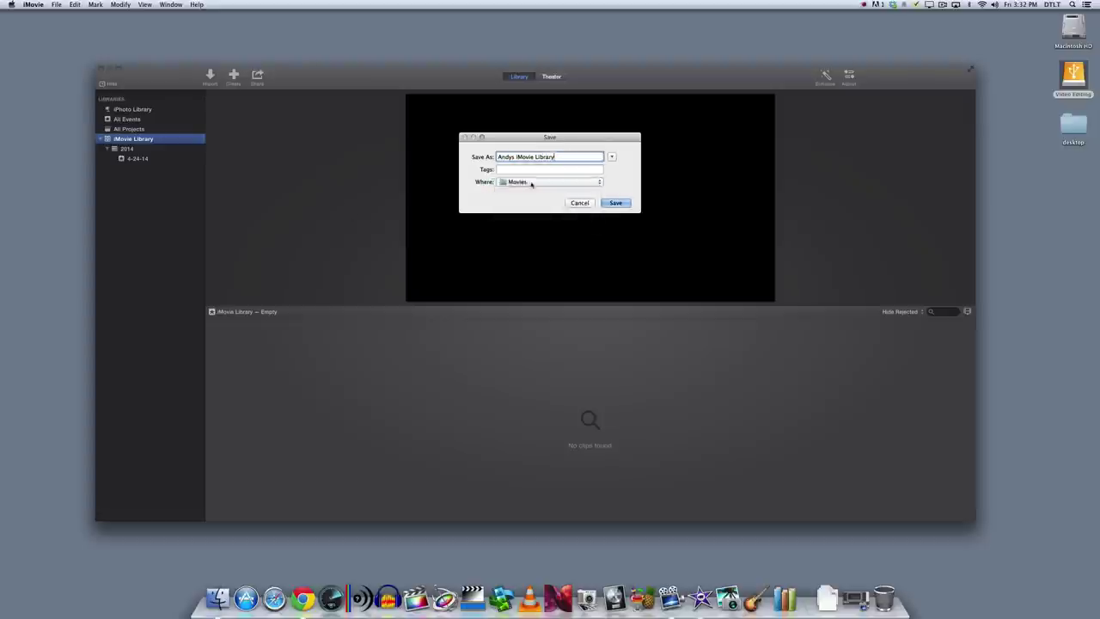
pyautogui.click(612, 158)
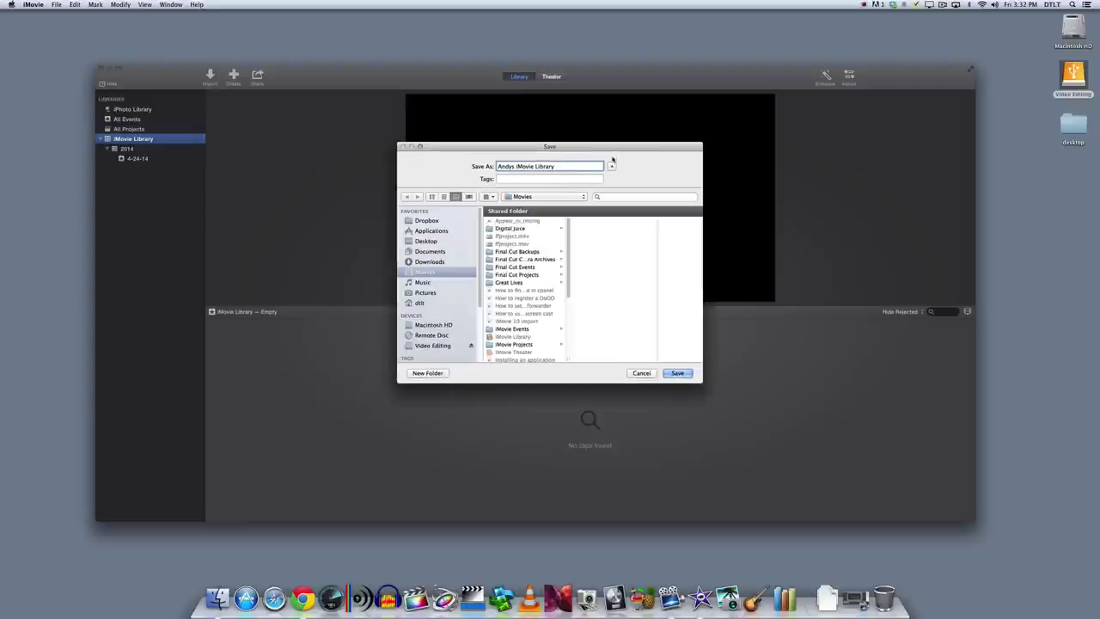
pyautogui.scroll(-5, 438, 279)
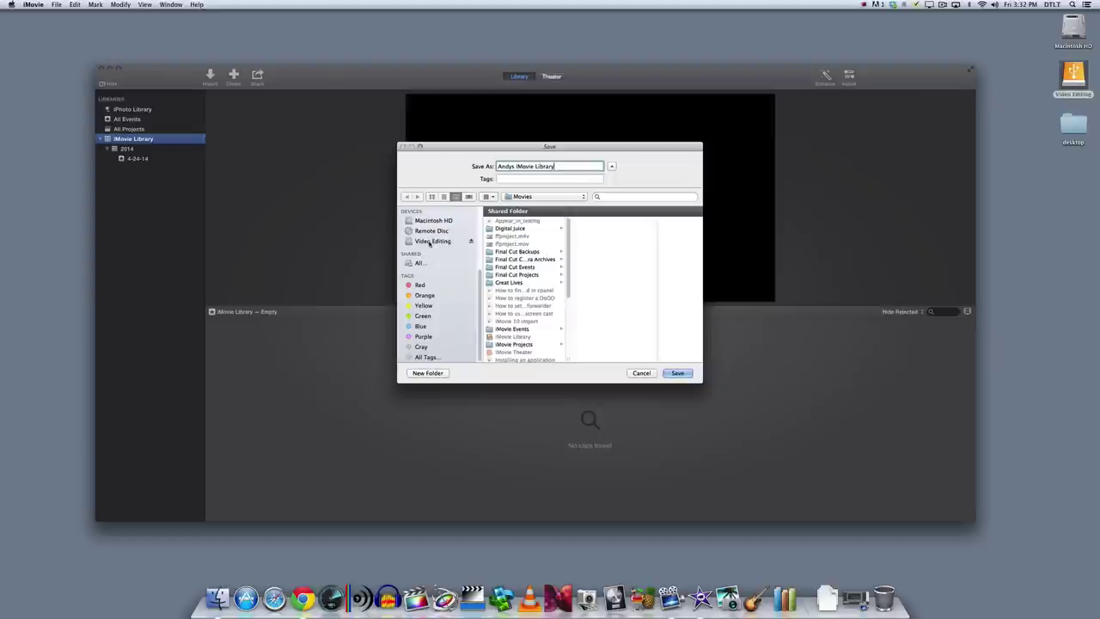
pyautogui.click(430, 242)
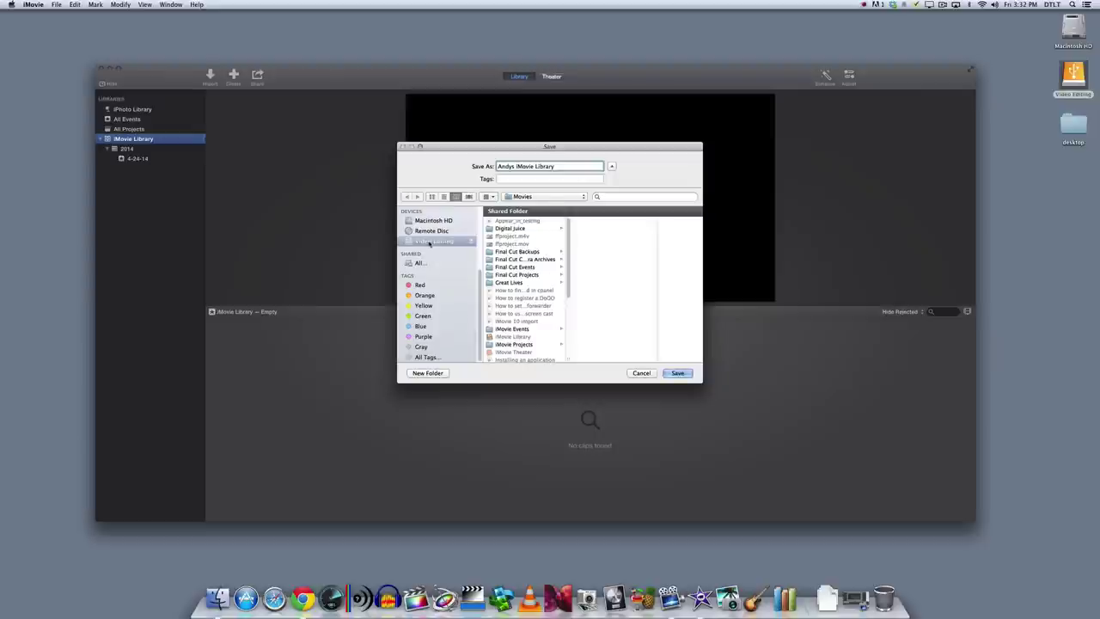
pyautogui.click(676, 372)
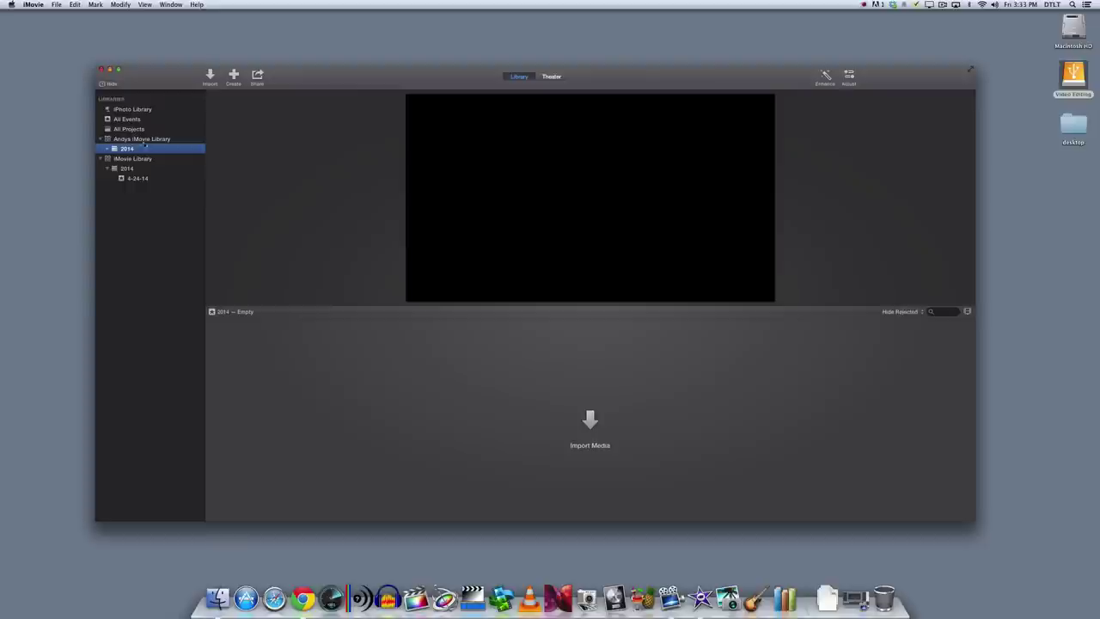
# - Expand the new library's 2014 year and view its empty 7-11-14 event
pyautogui.click(107, 149)
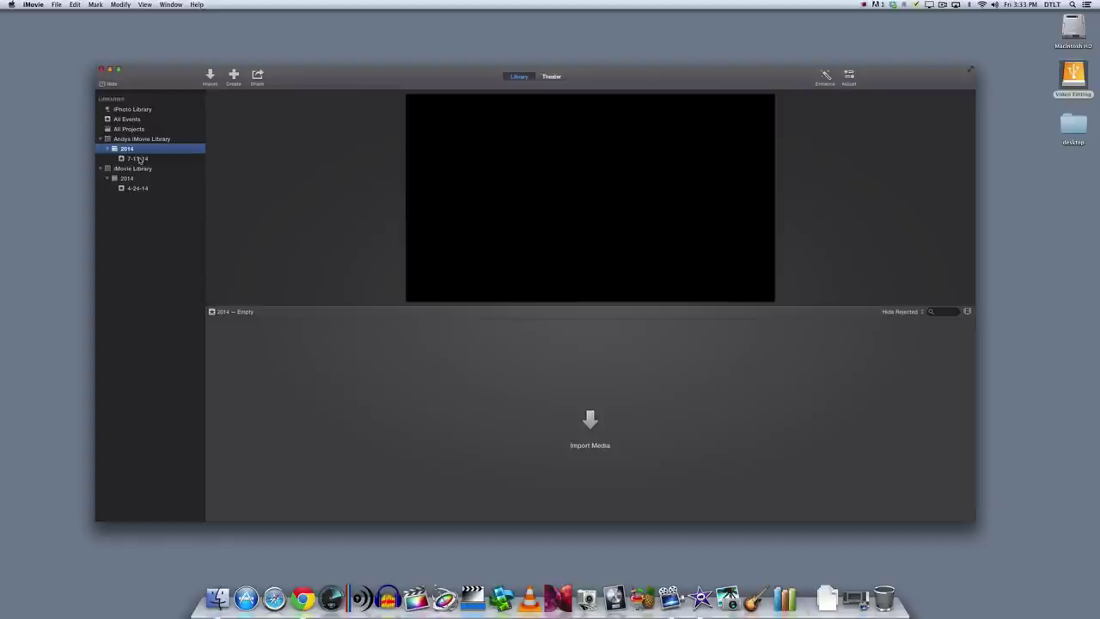
pyautogui.click(140, 159)
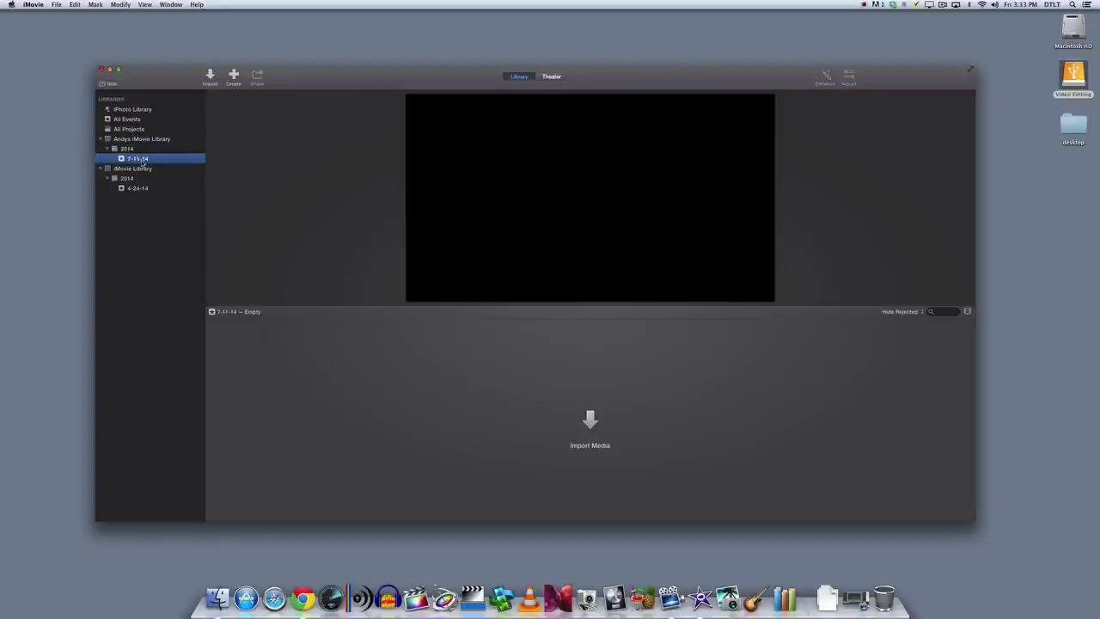
pyautogui.click(138, 140)
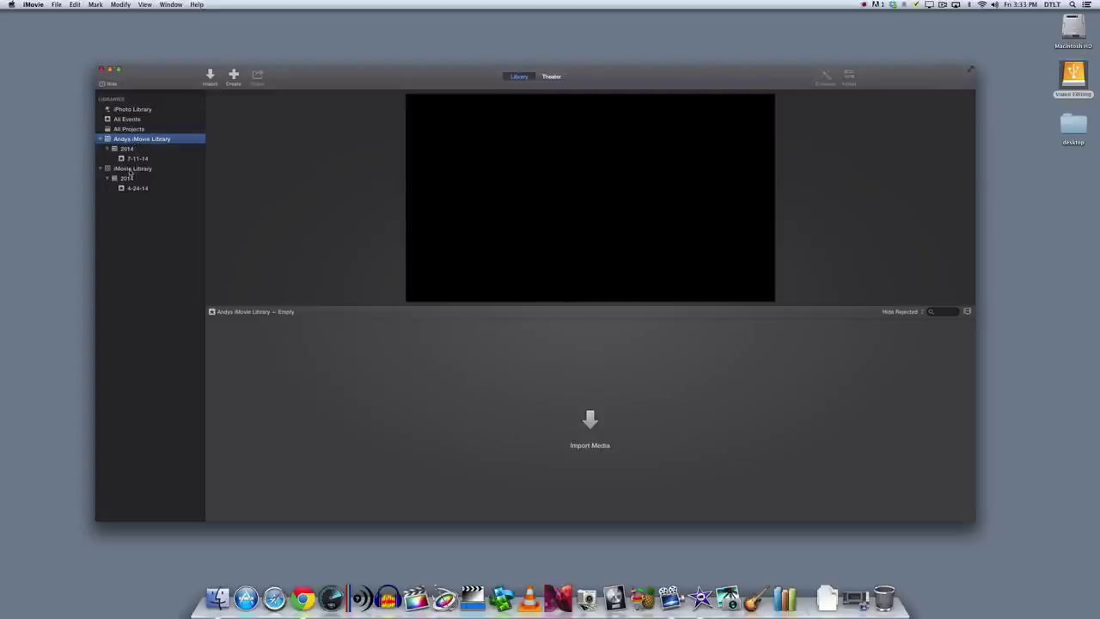
# - Close the default iMovie Library and return to the new library
pyautogui.click(133, 171)
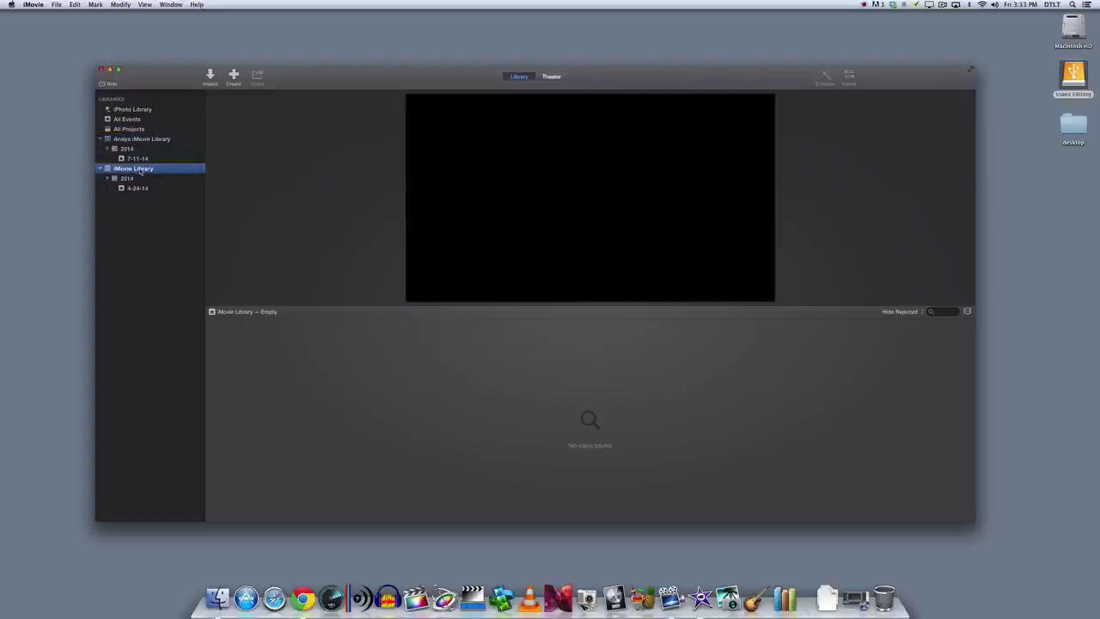
pyautogui.rightClick(141, 171)
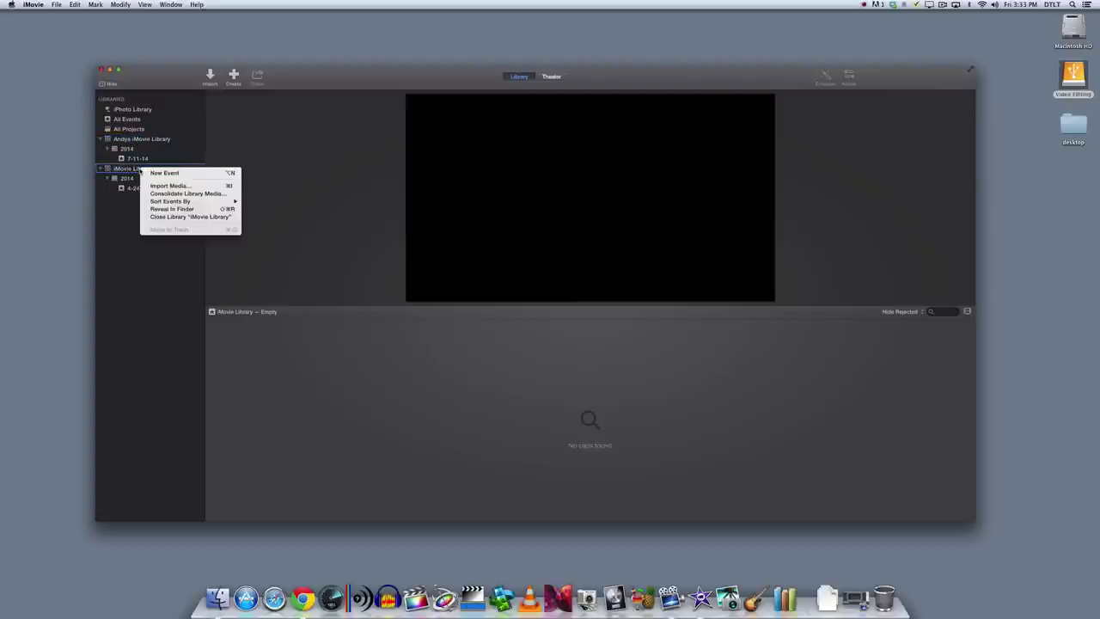
pyautogui.click(173, 218)
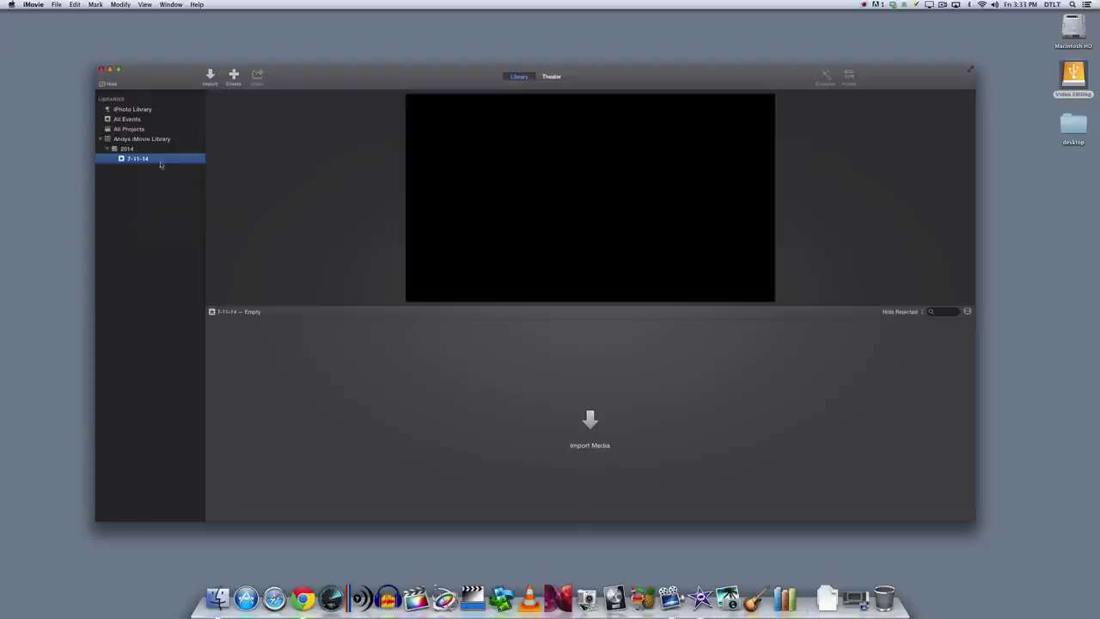
pyautogui.click(140, 141)
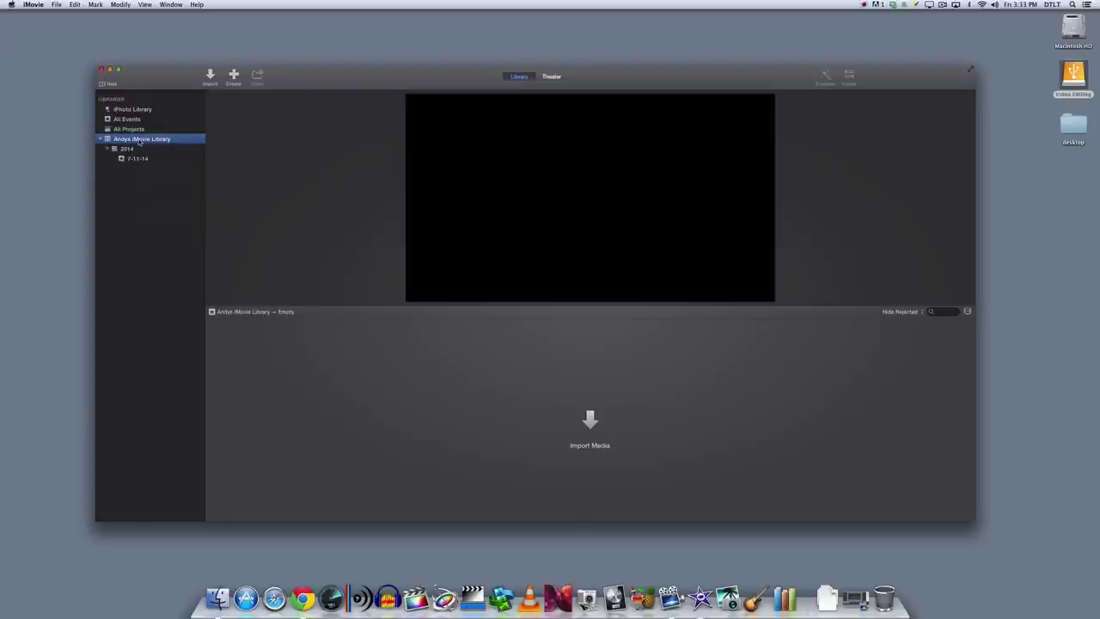
# - Reveal the new library's file on the Video Editing drive in Finder, then close the window
pyautogui.rightClick(140, 141)
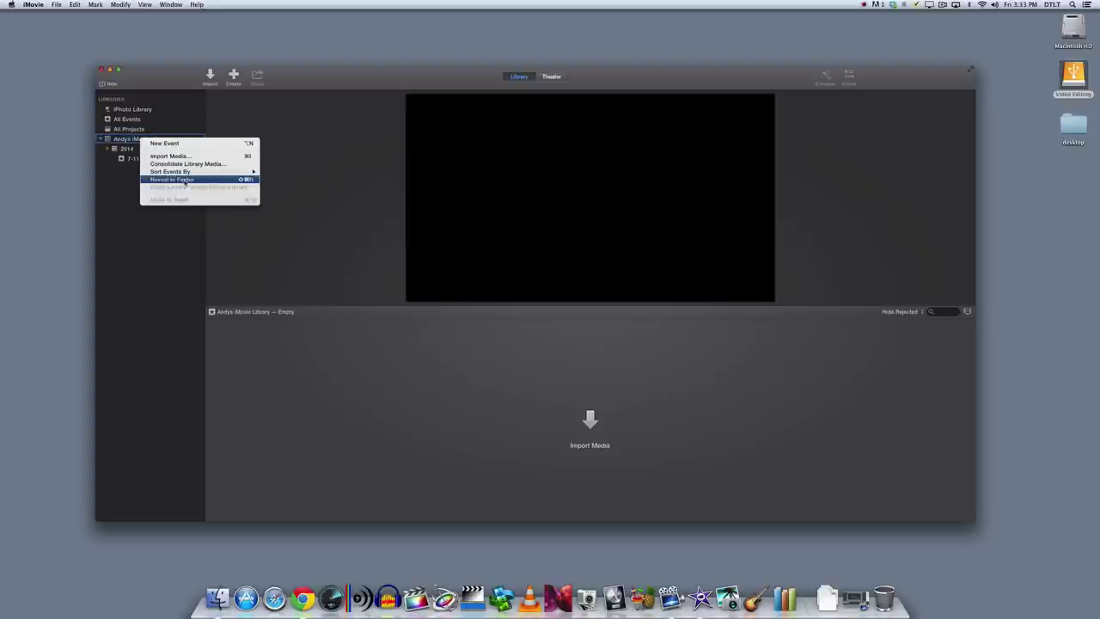
pyautogui.click(184, 180)
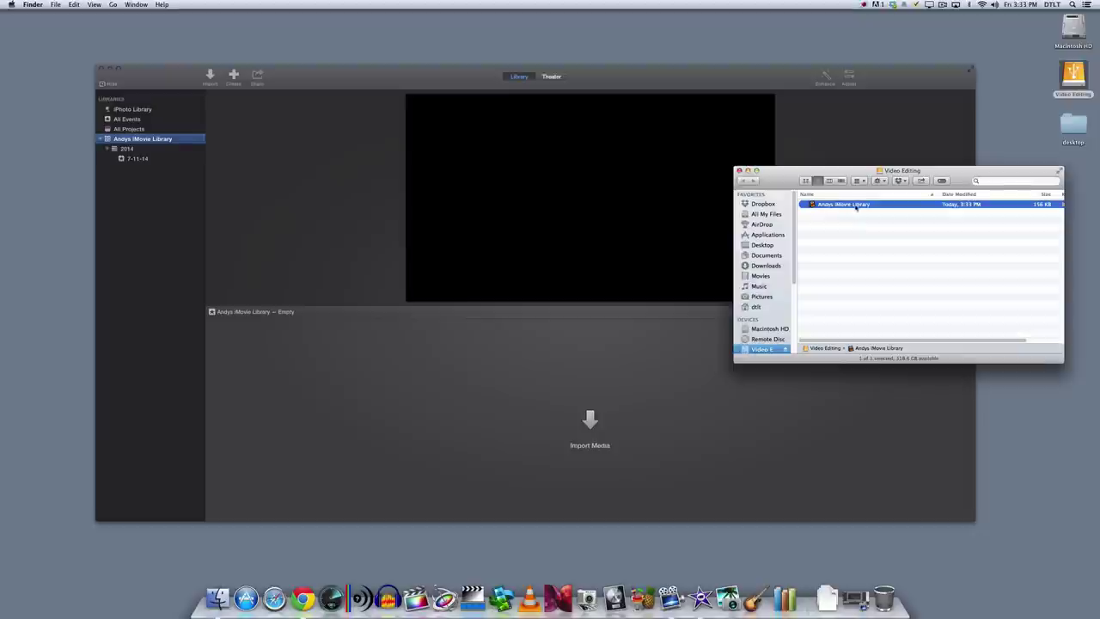
pyautogui.click(739, 170)
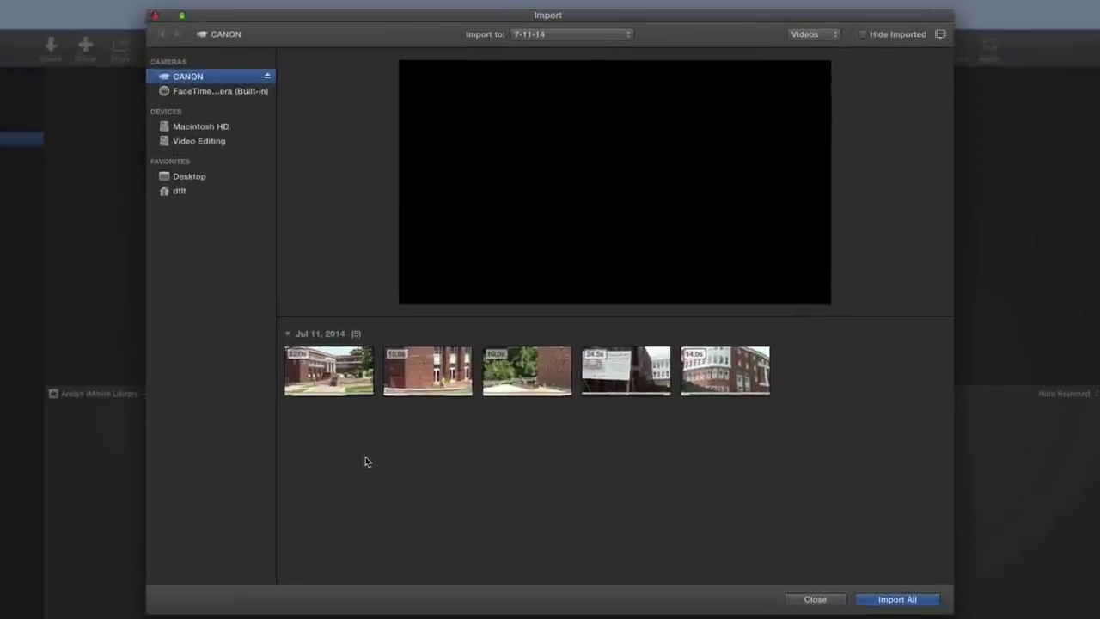
# - Skim through the first four camera clips and play back the first clip
pyautogui.click(334, 374)
pyautogui.click(448, 378)
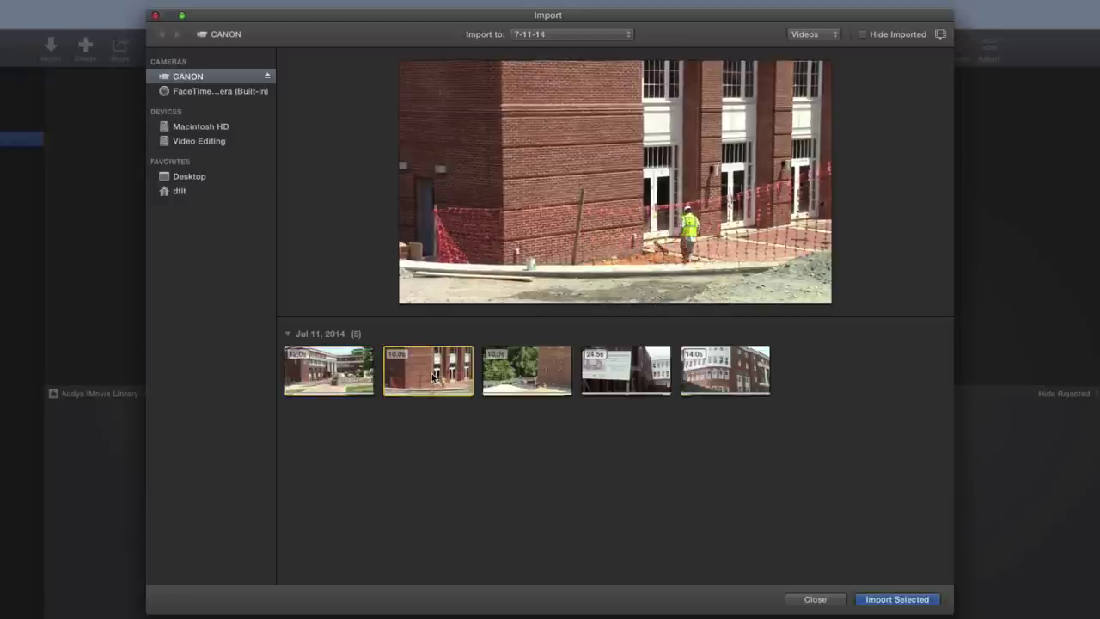
pyautogui.click(526, 378)
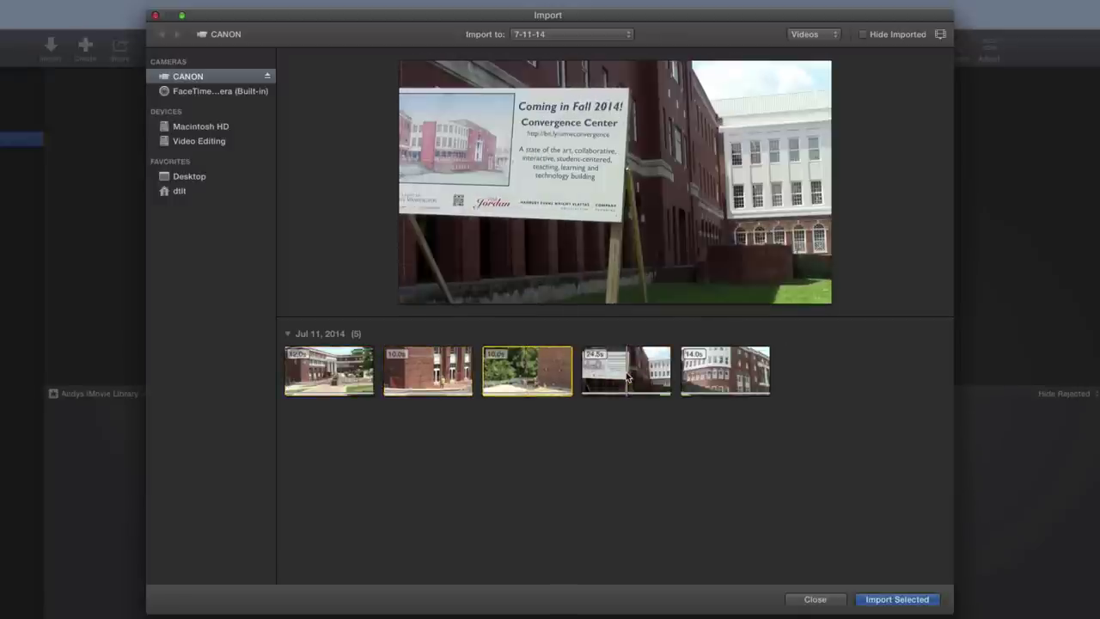
pyautogui.click(627, 373)
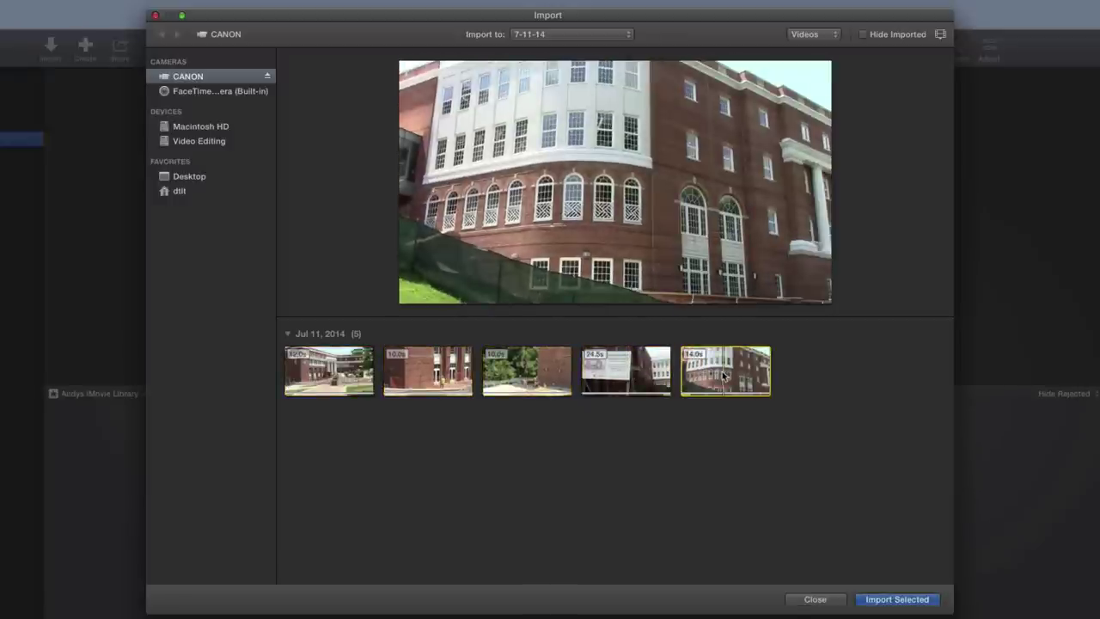
pyautogui.click(526, 374)
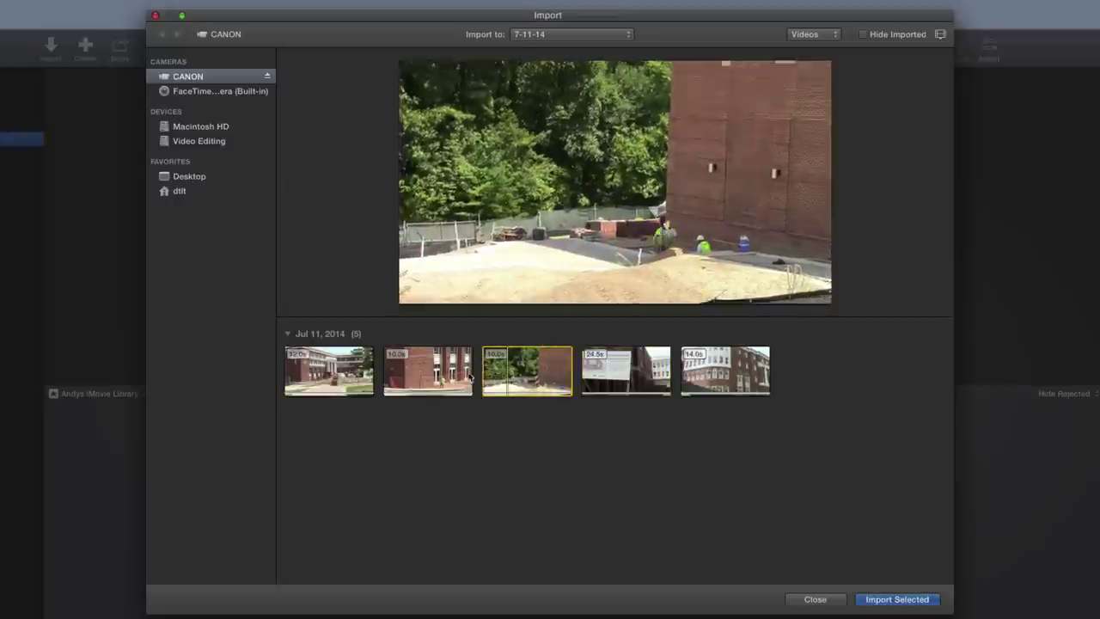
pyautogui.click(430, 373)
pyautogui.click(326, 375)
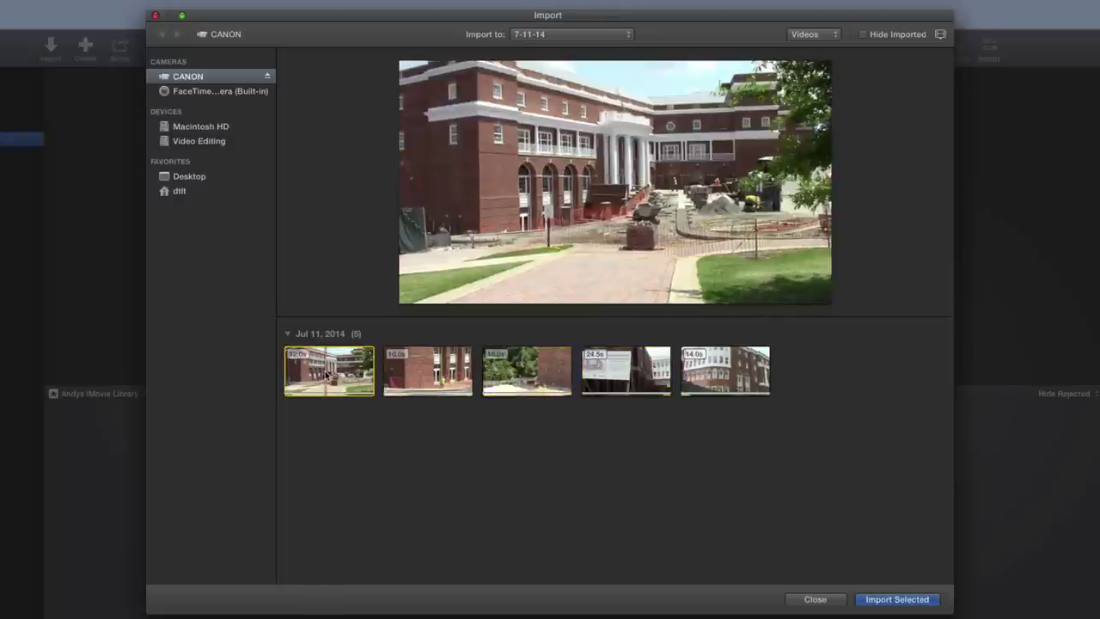
pyautogui.press('space')
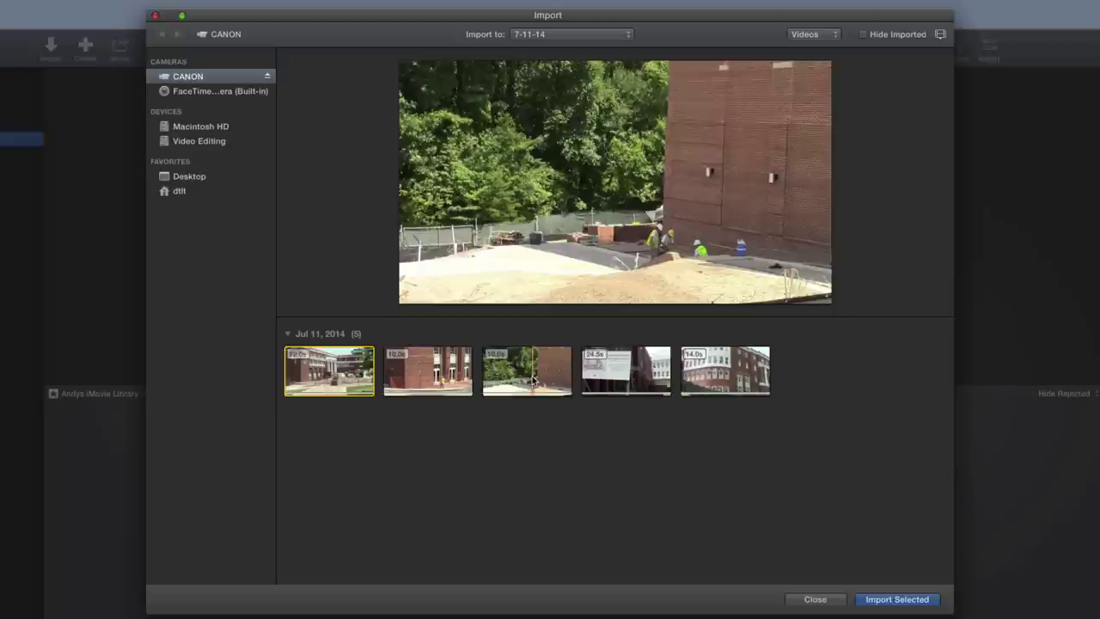
# - Preview clips three to five, select clips four and five, then clear the selection
pyautogui.click(563, 378)
pyautogui.click(639, 378)
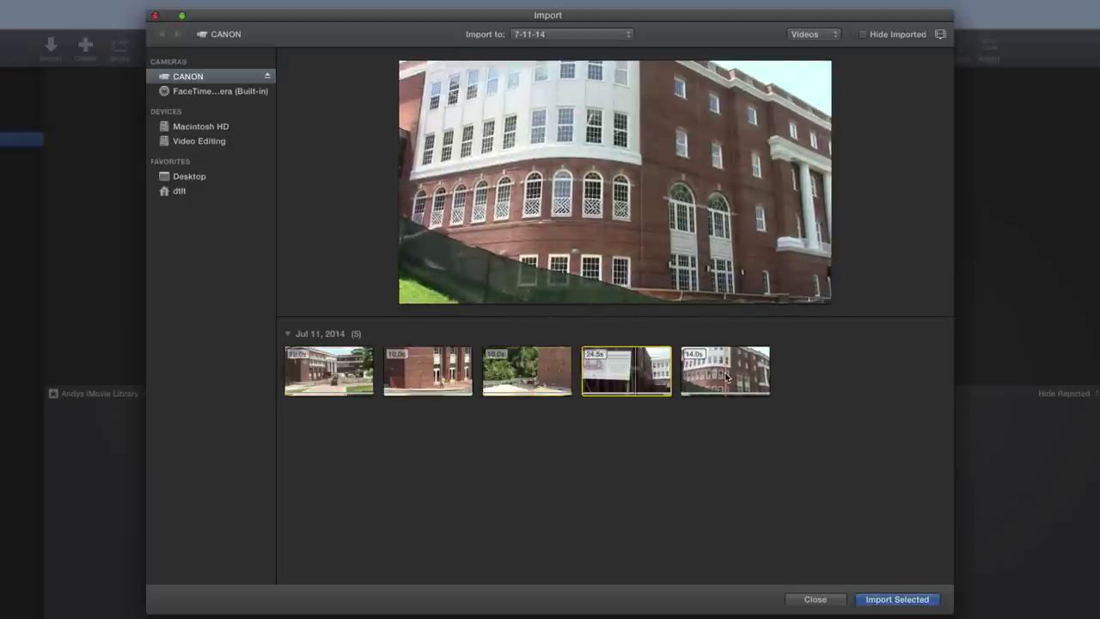
pyautogui.click(726, 378)
pyautogui.click(530, 376)
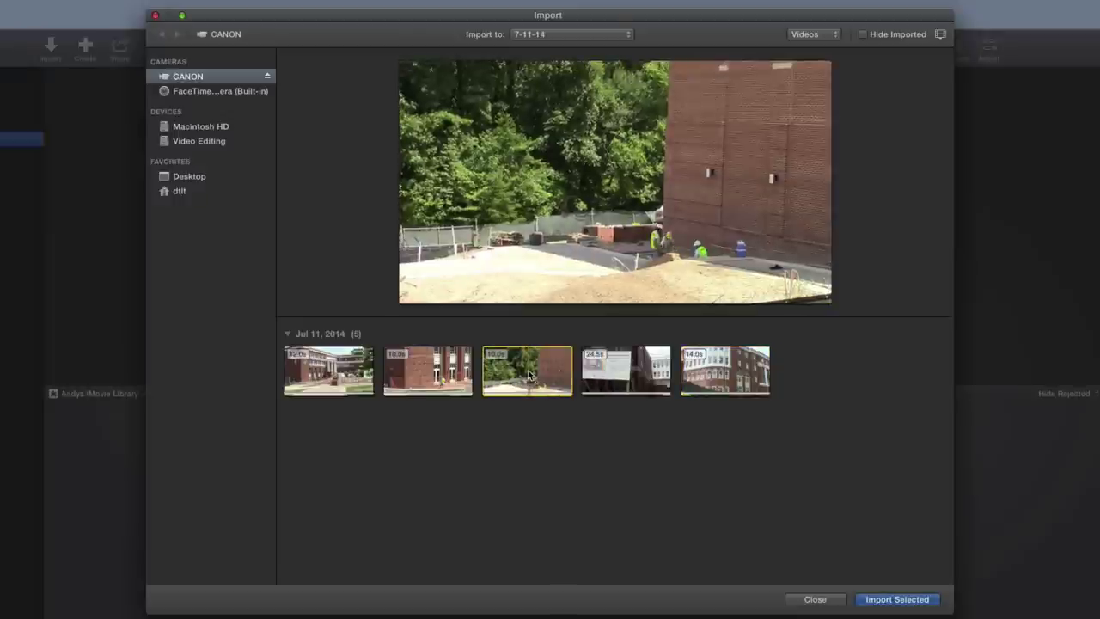
pyautogui.keyDown('shift'); pyautogui.click(627, 371); pyautogui.keyUp('shift')
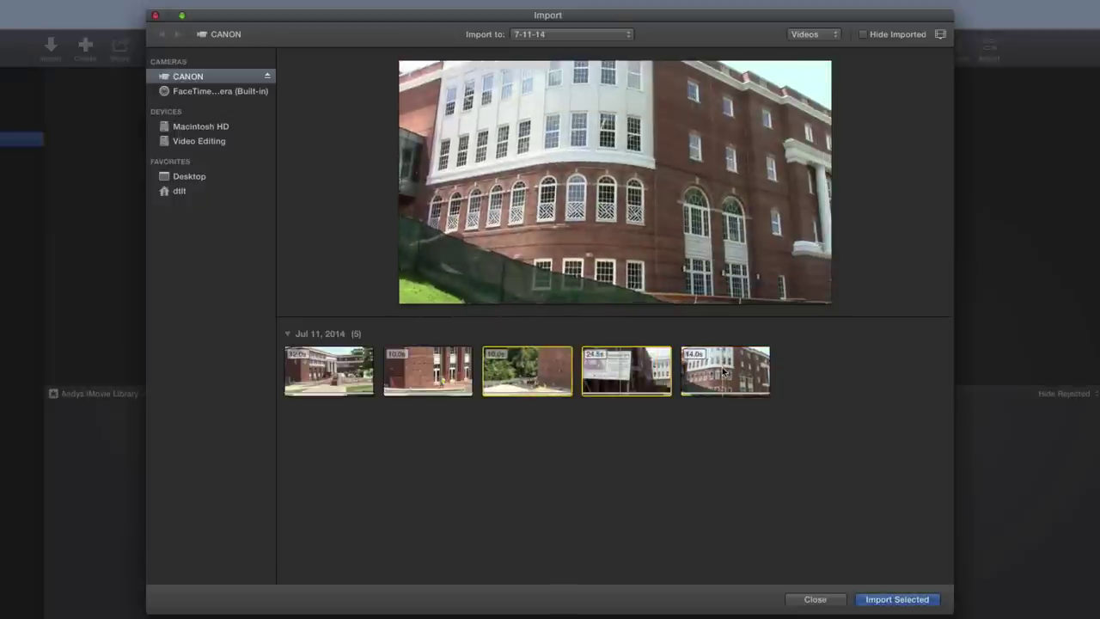
pyautogui.keyDown('shift'); pyautogui.click(724, 371); pyautogui.keyUp('shift')
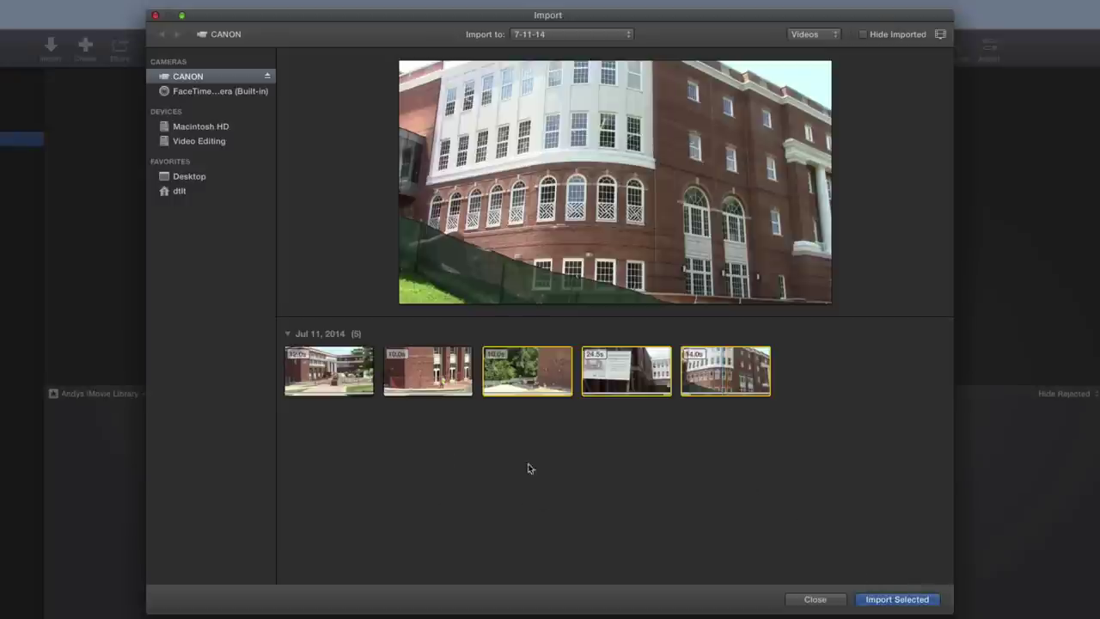
pyautogui.click(516, 494)
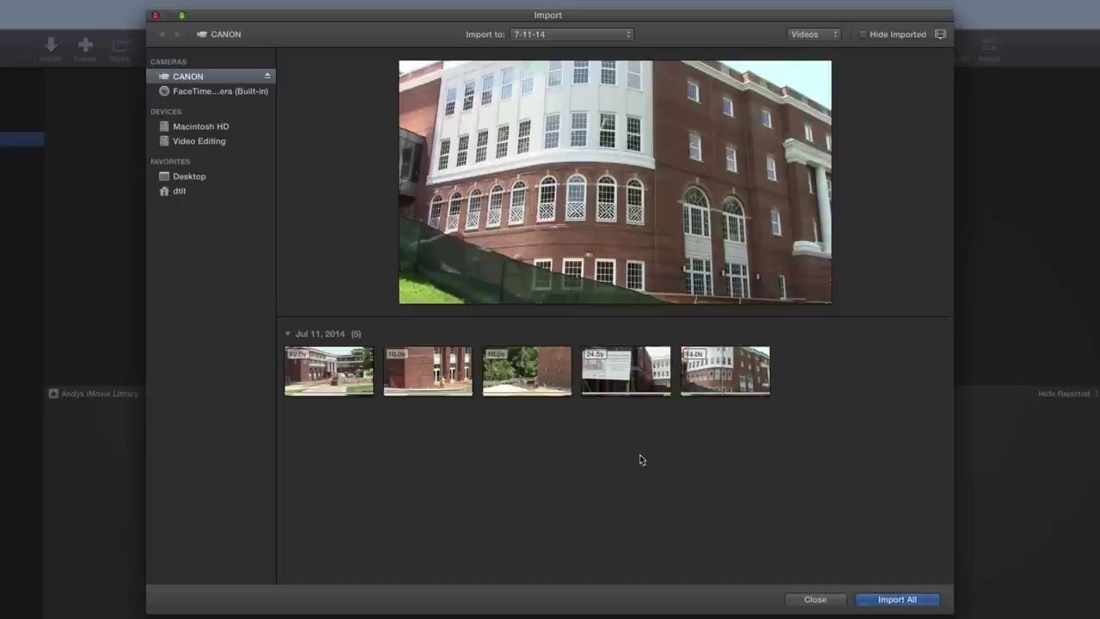
# - Import all five clips into 7-11-14, view them, and dismiss the Import Complete notice
pyautogui.click(890, 600)
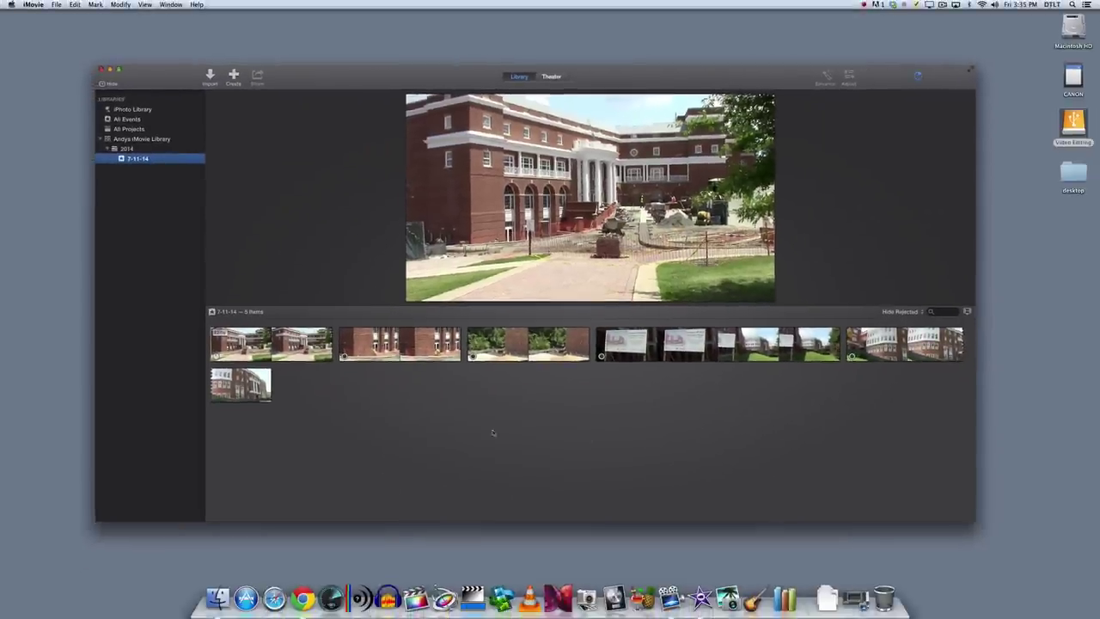
pyautogui.click(492, 432)
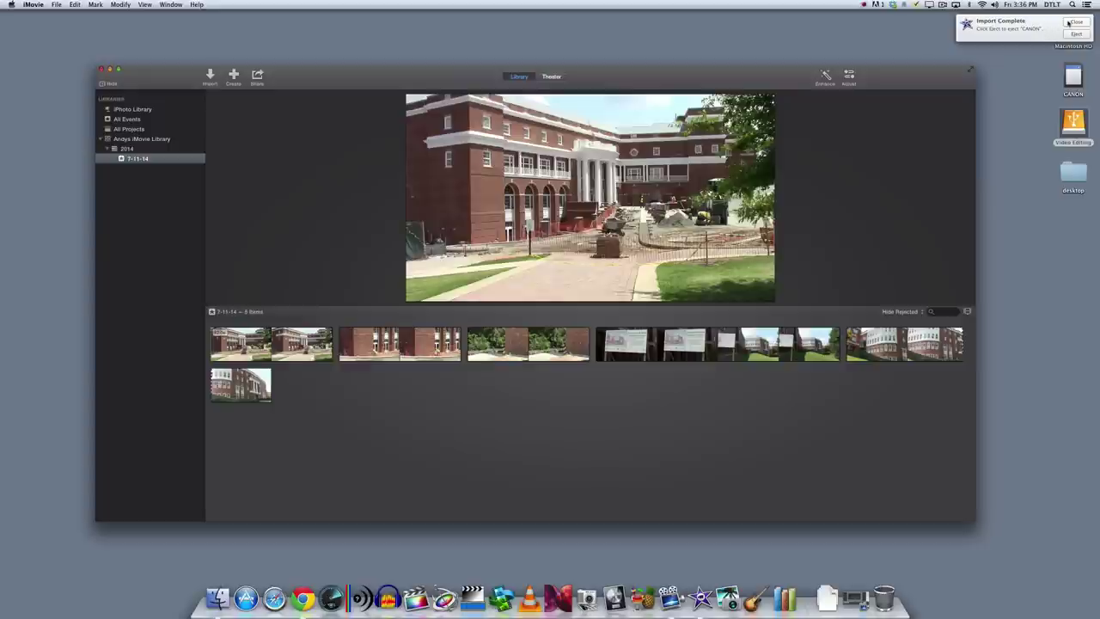
pyautogui.click(1076, 22)
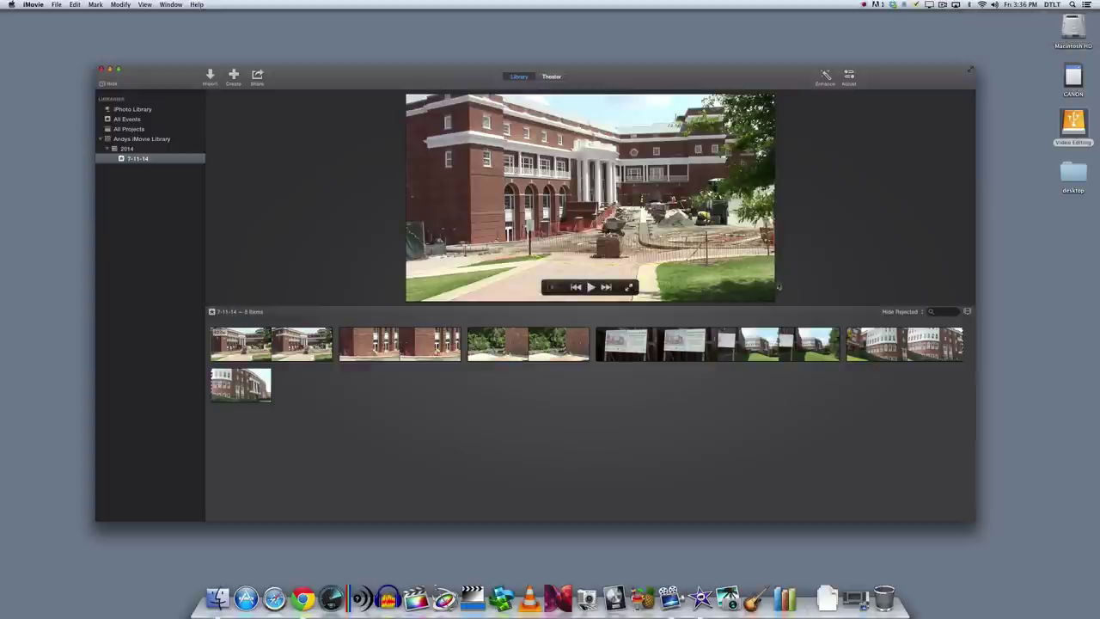